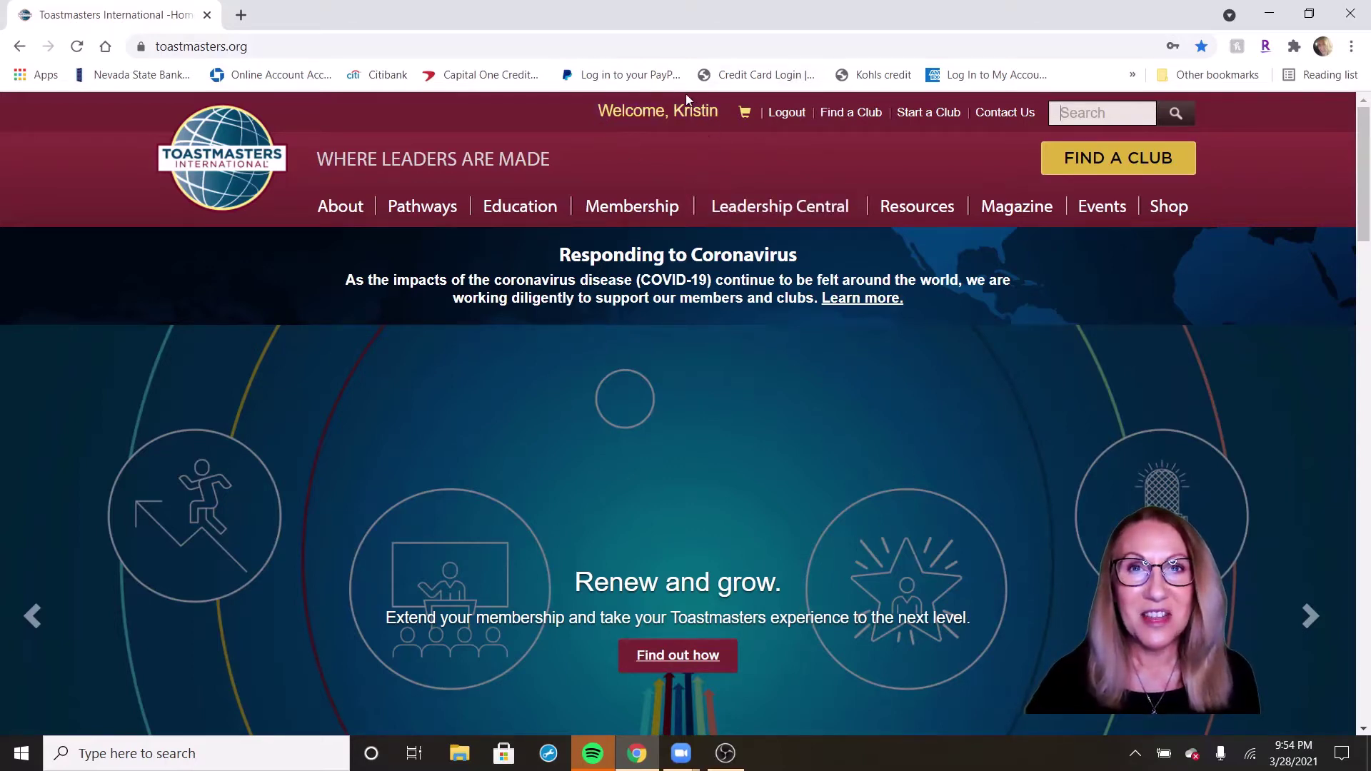
# Step: Open the member profile and go to Base Camp with Henderson Toasters selected
pyautogui.click(649, 131)
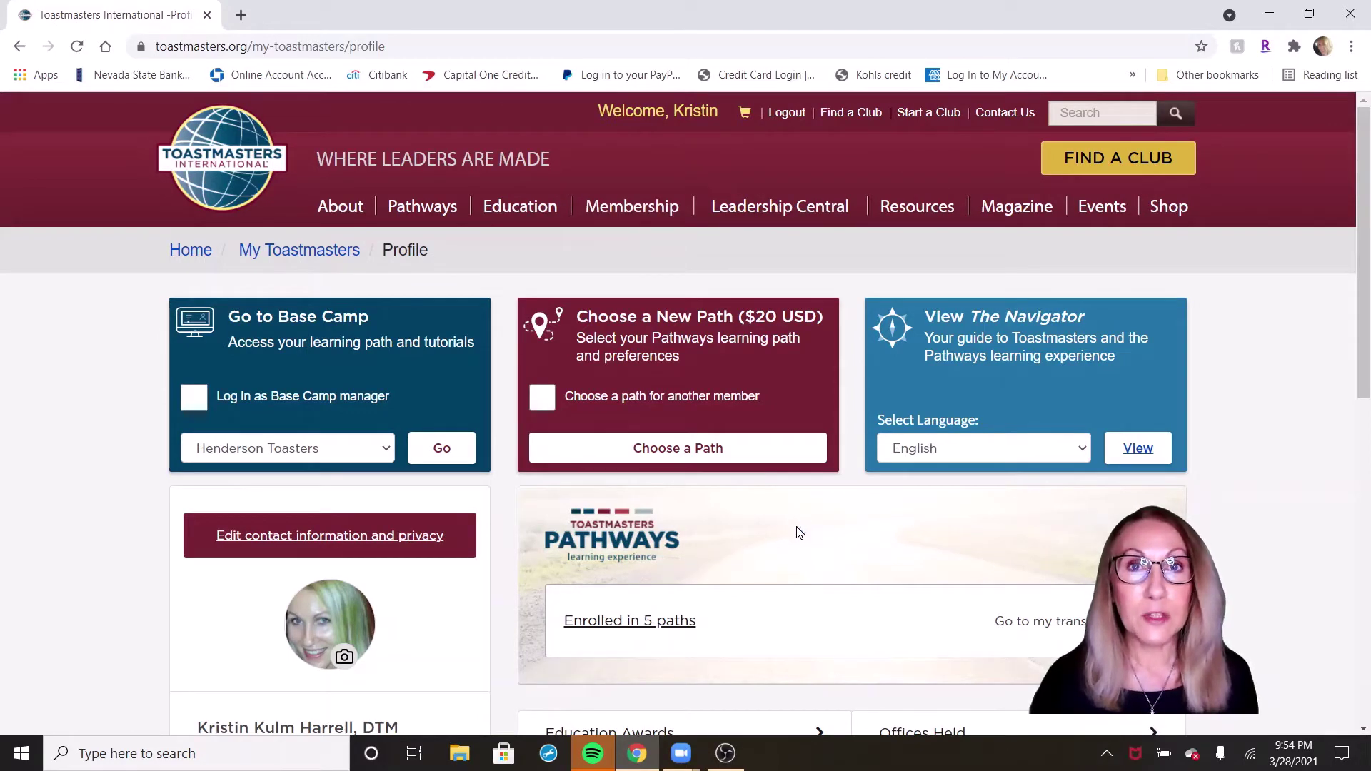
pyautogui.scroll(-3, 796, 532)
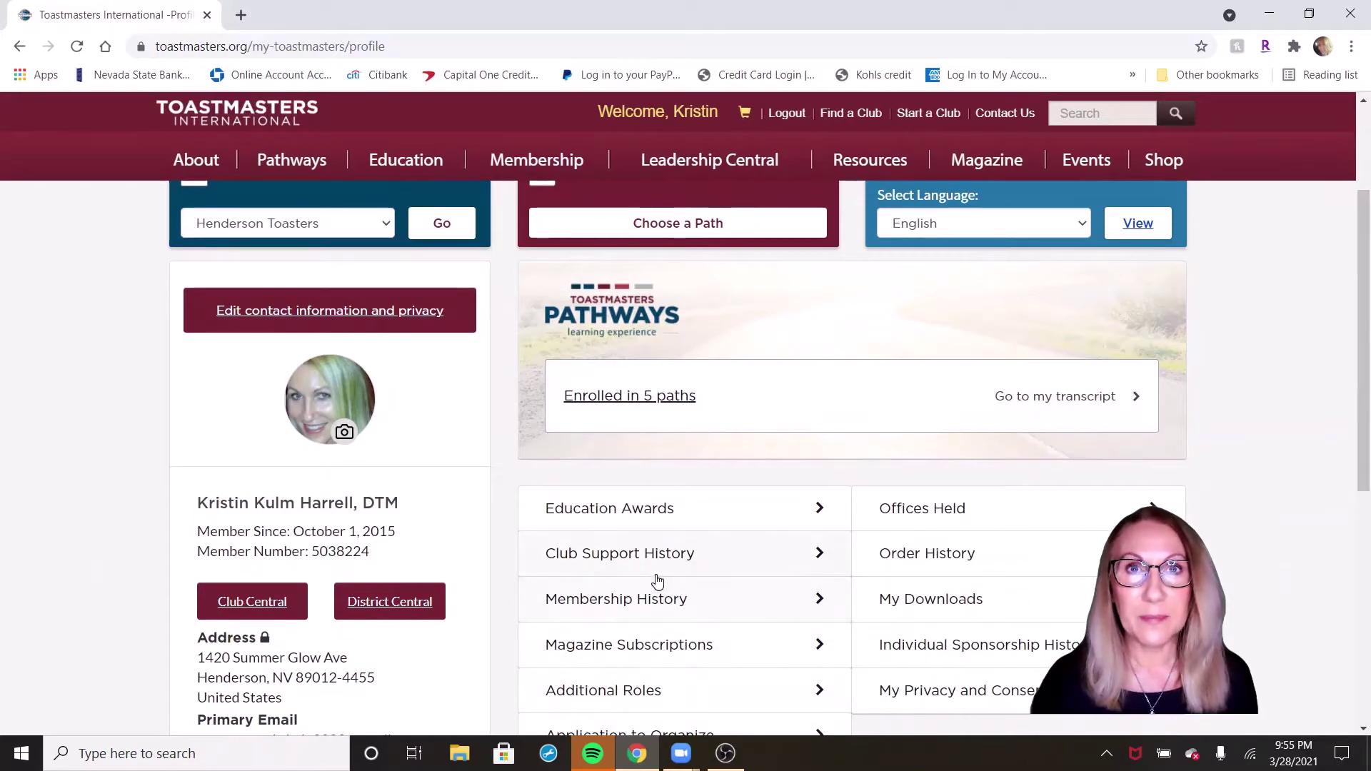
pyautogui.scroll(2, 658, 580)
pyautogui.scroll(2, 658, 580)
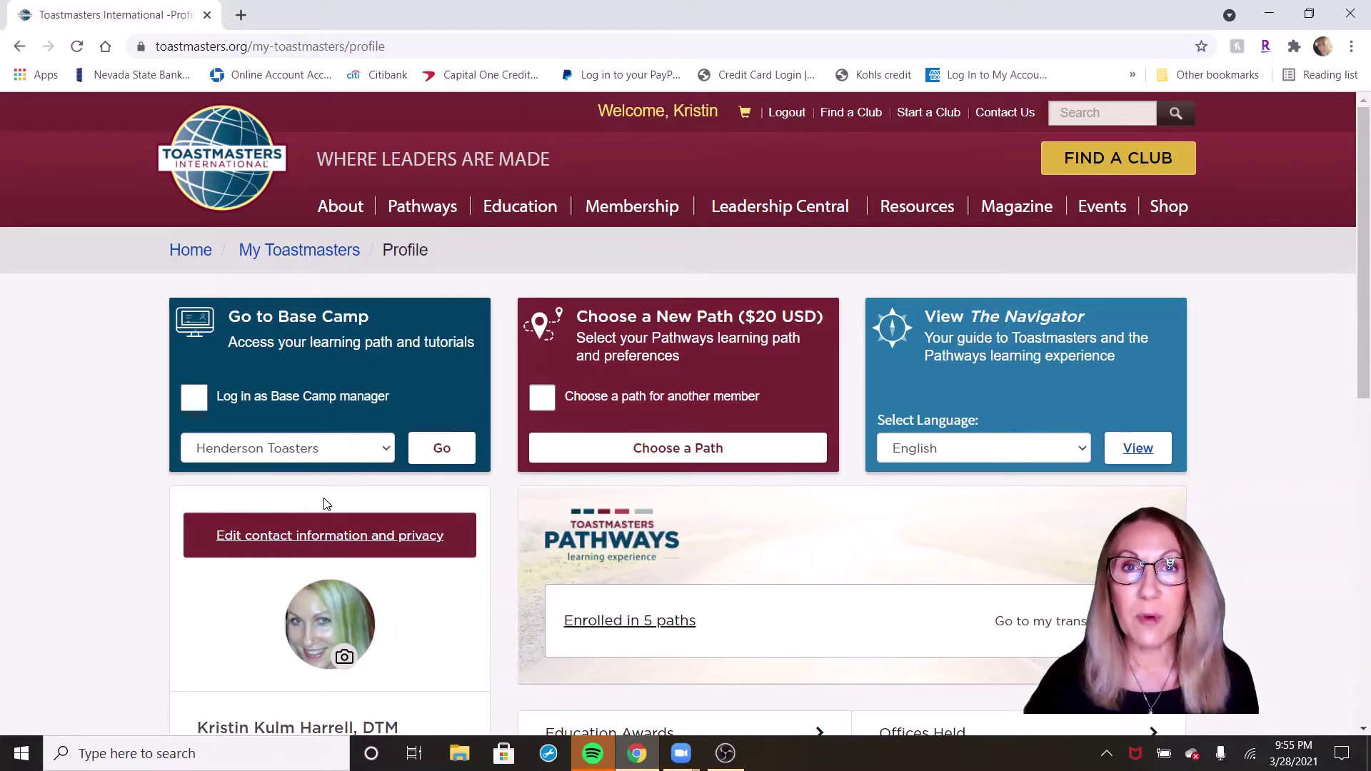
pyautogui.click(444, 453)
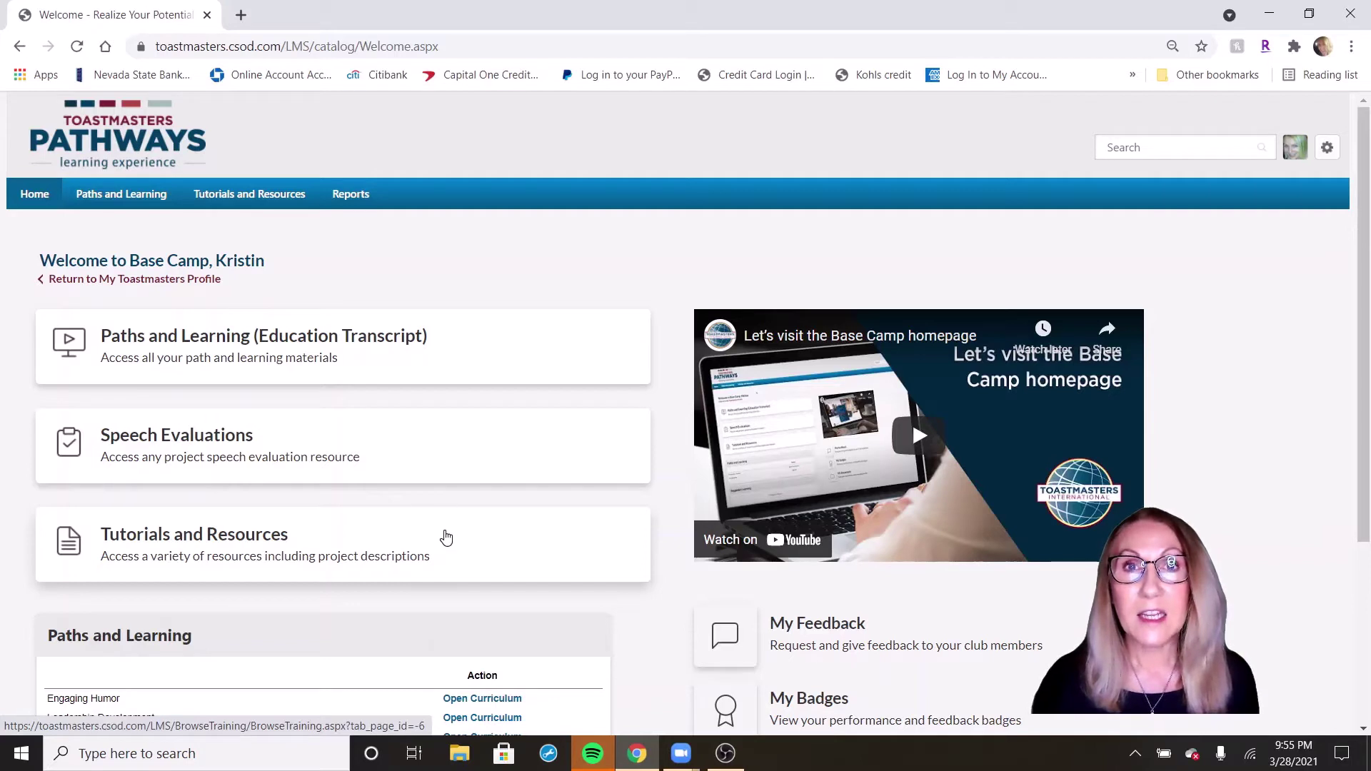
# Step: Review the home page's Engaging Humor, Leadership Development and Team Collaboration paths, then return to the top
pyautogui.scroll(-3, 610, 504)
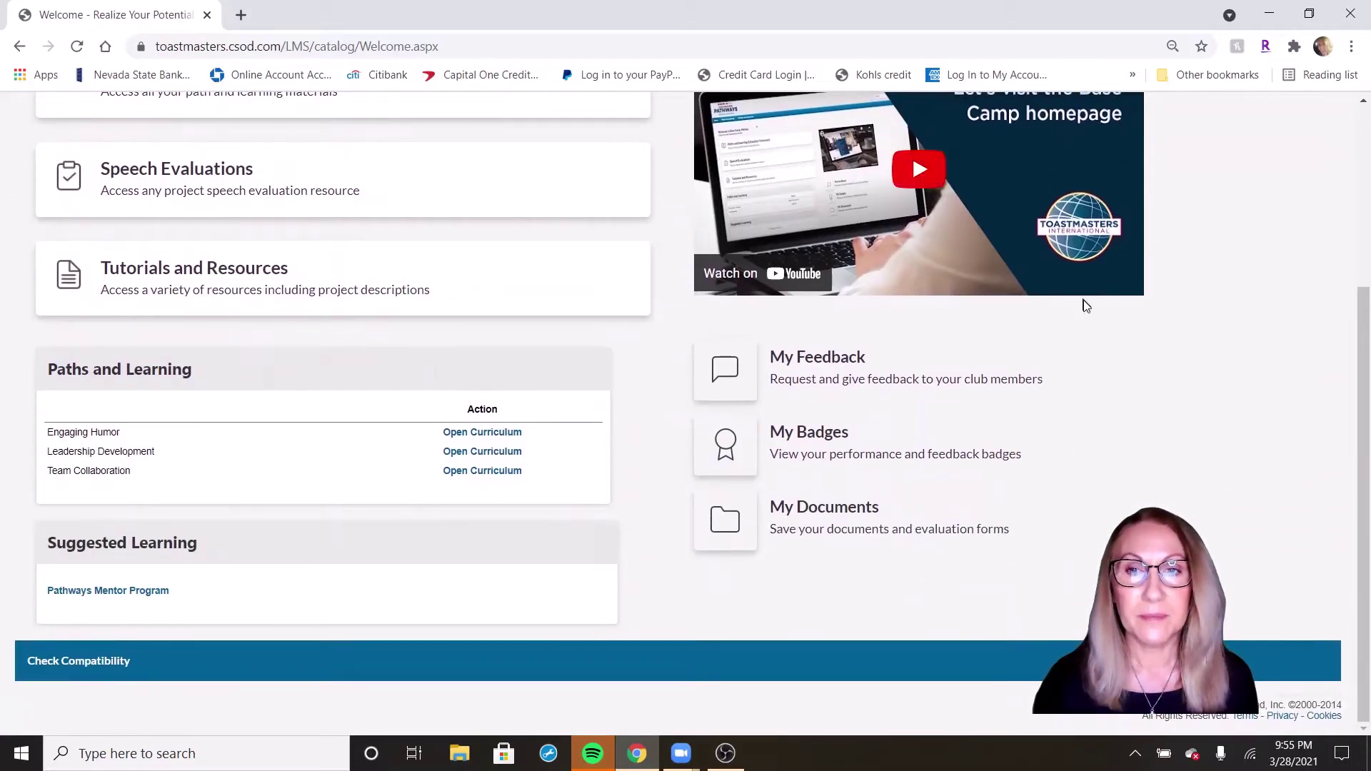
pyautogui.scroll(3, 701, 385)
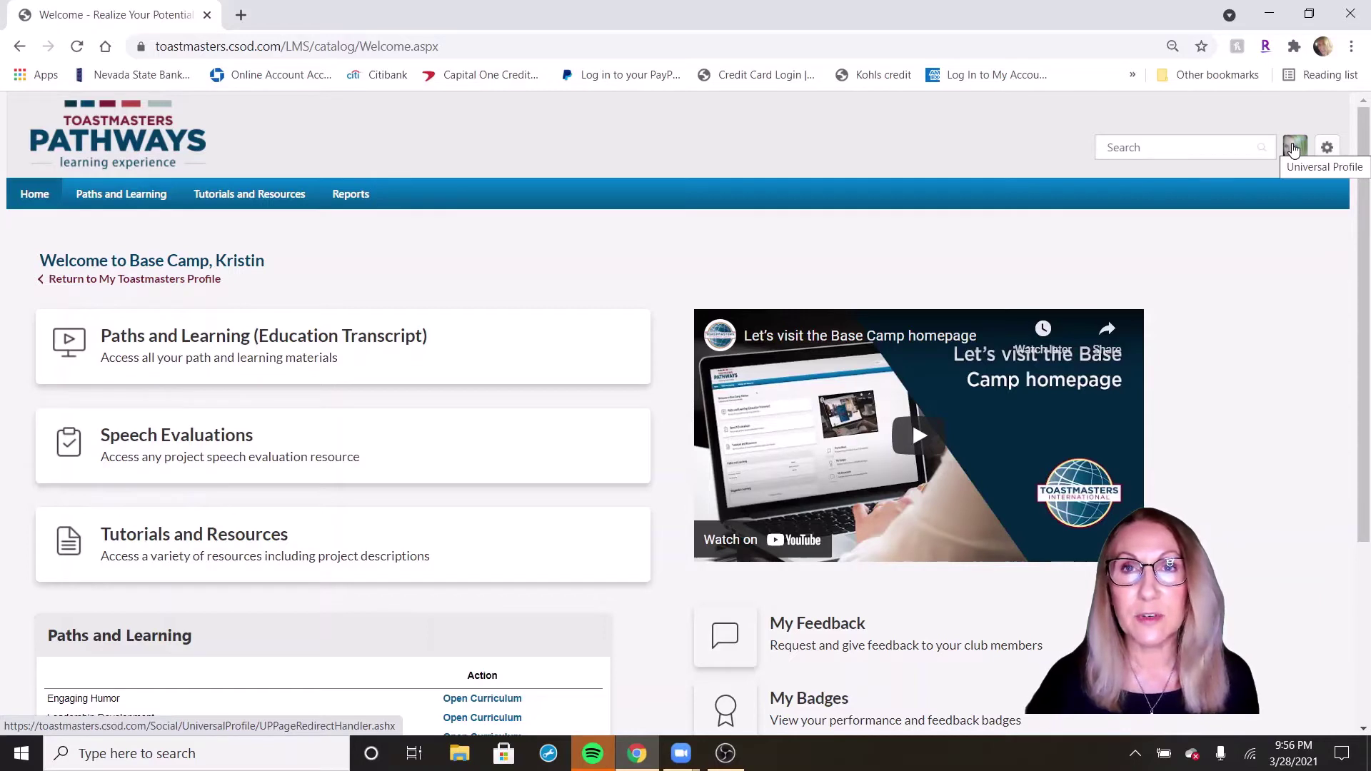
# Step: Open the Base Camp profile and look through its Summary, Interests and meeting-role dates
pyautogui.click(1295, 148)
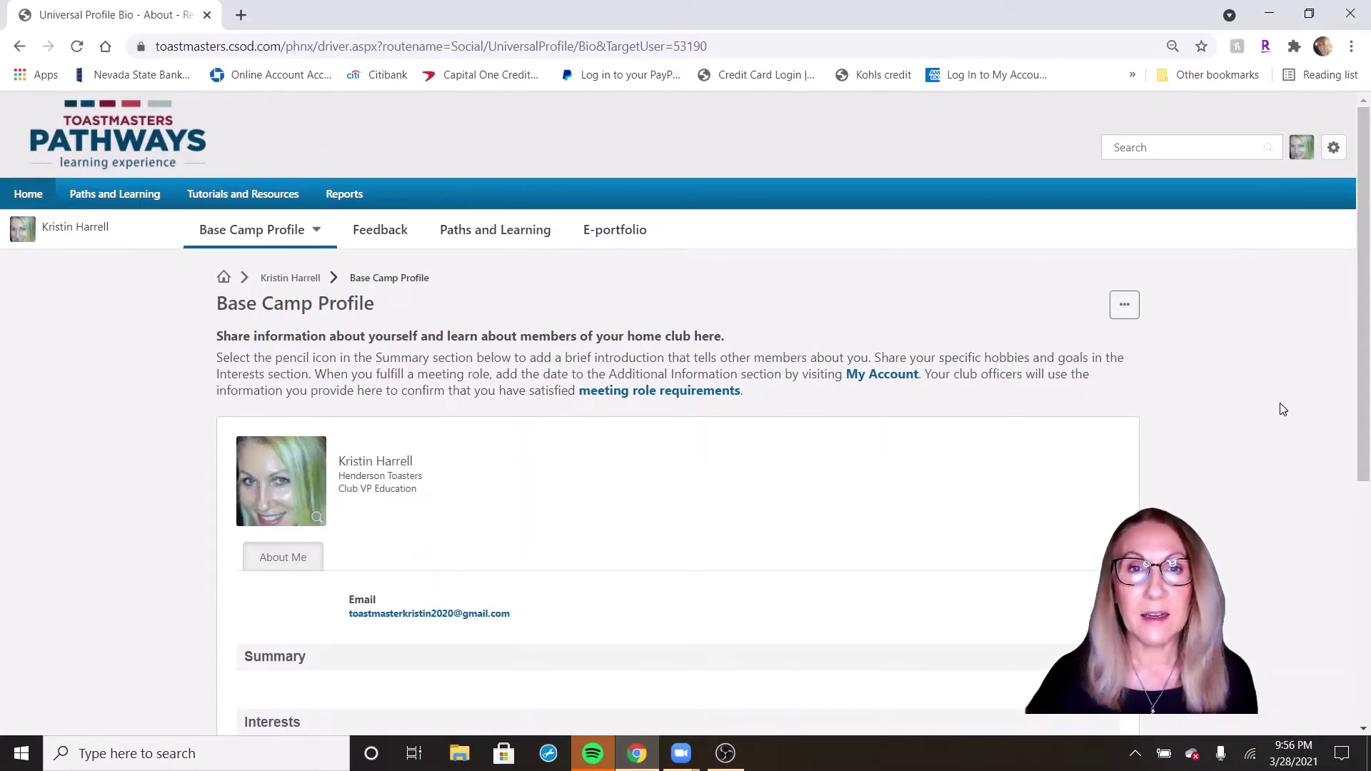
pyautogui.scroll(-2, 1284, 409)
pyautogui.scroll(-1, 1283, 410)
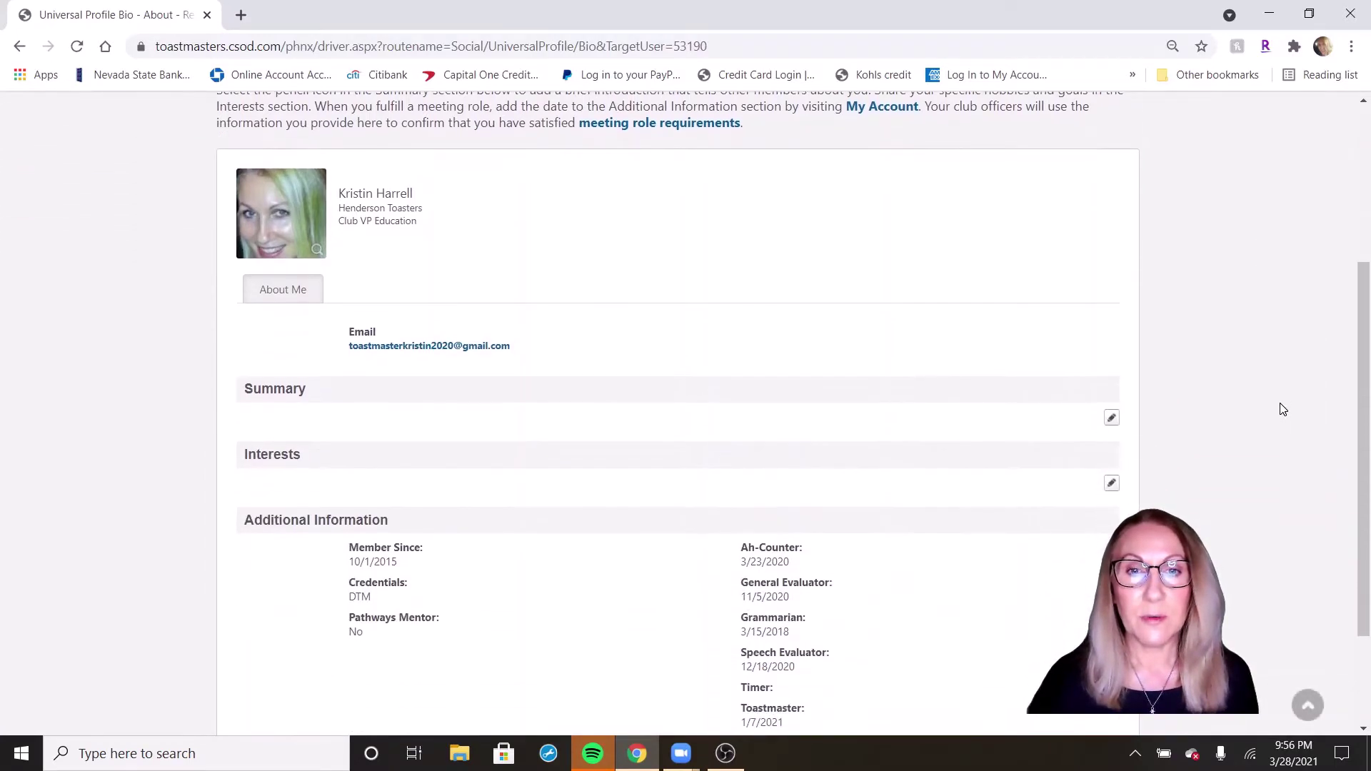
pyautogui.scroll(-1, 1284, 409)
pyautogui.scroll(-1, 1284, 409)
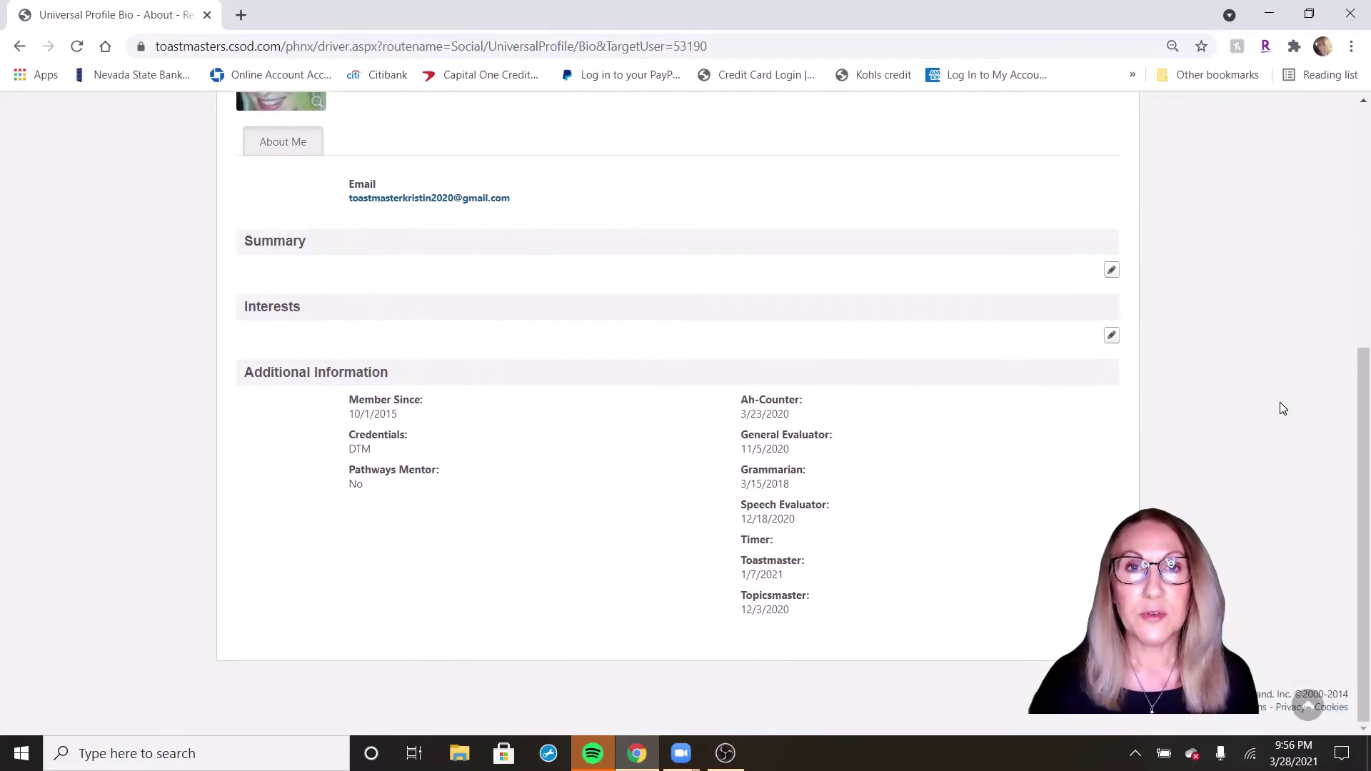
pyautogui.scroll(2, 1284, 409)
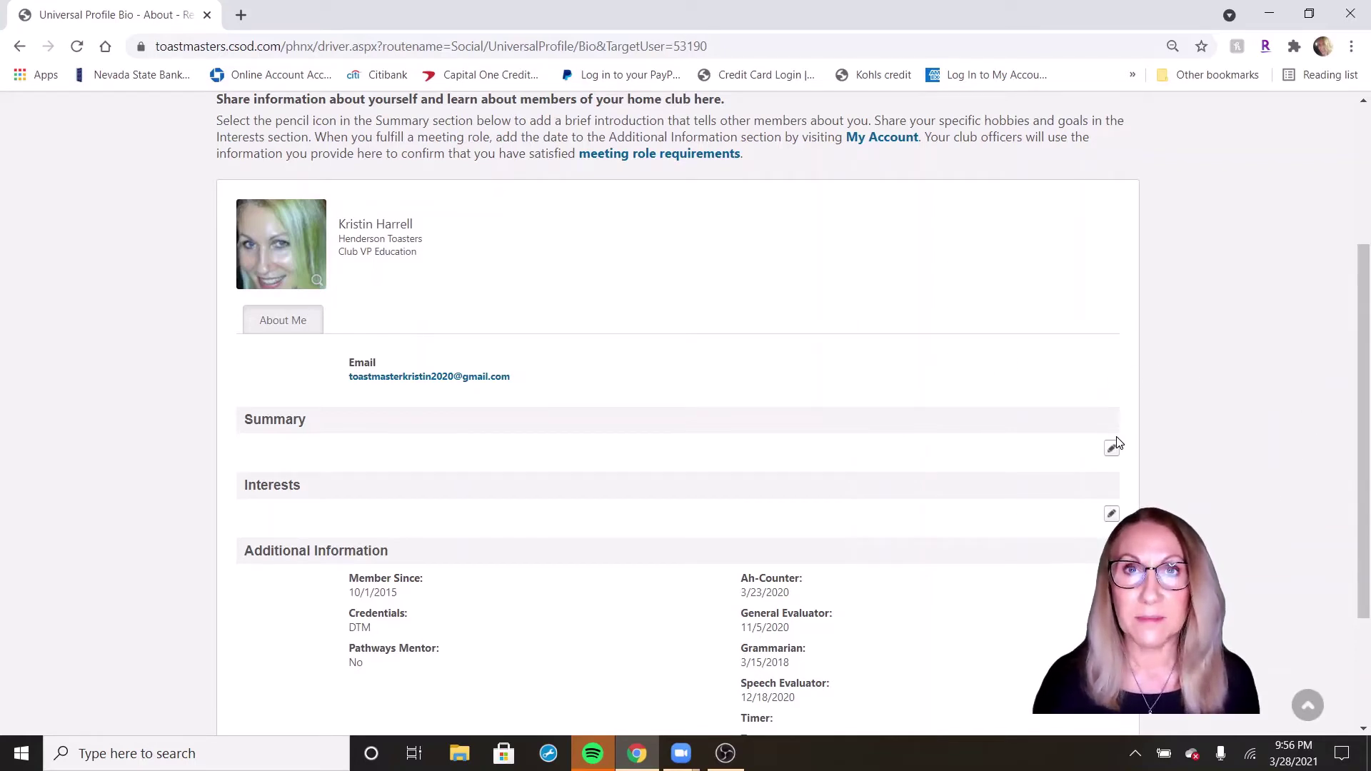
pyautogui.scroll(-1, 1118, 443)
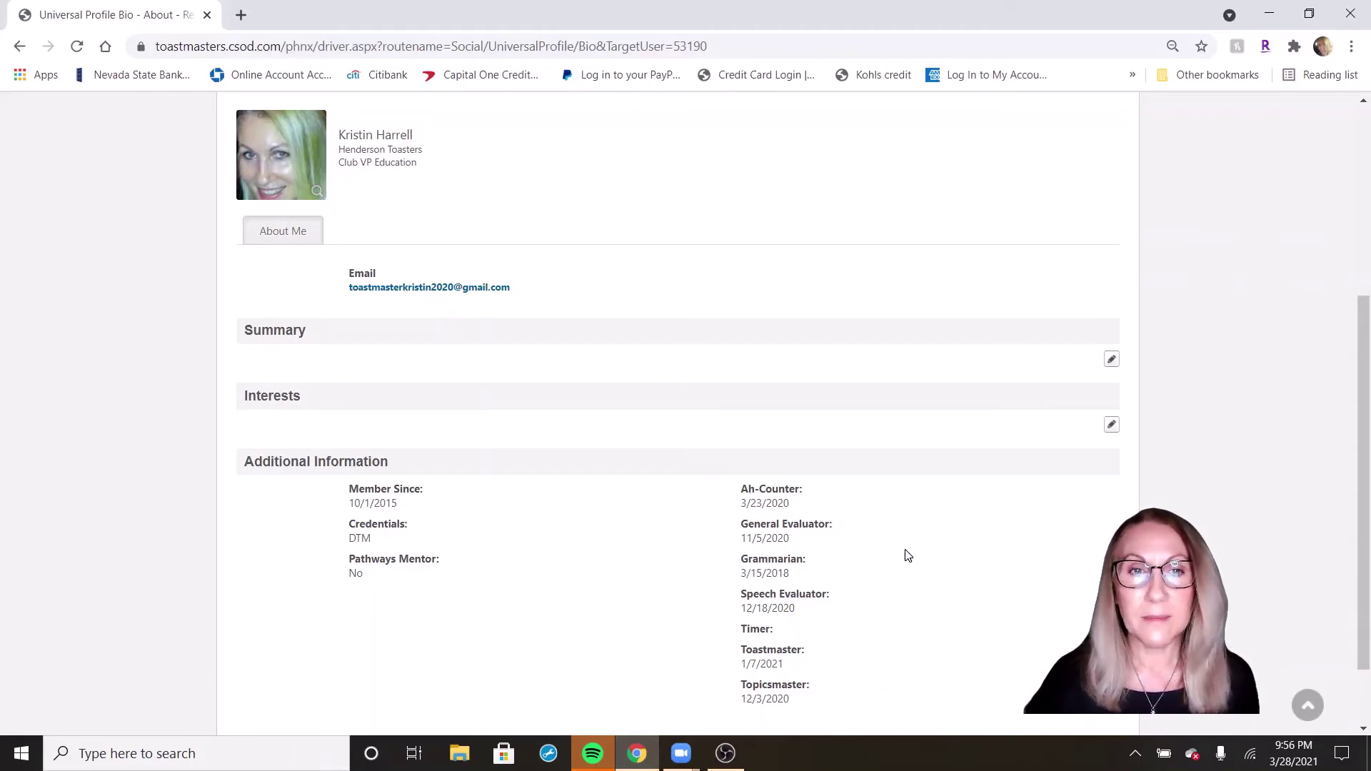
pyautogui.scroll(-1, 946, 536)
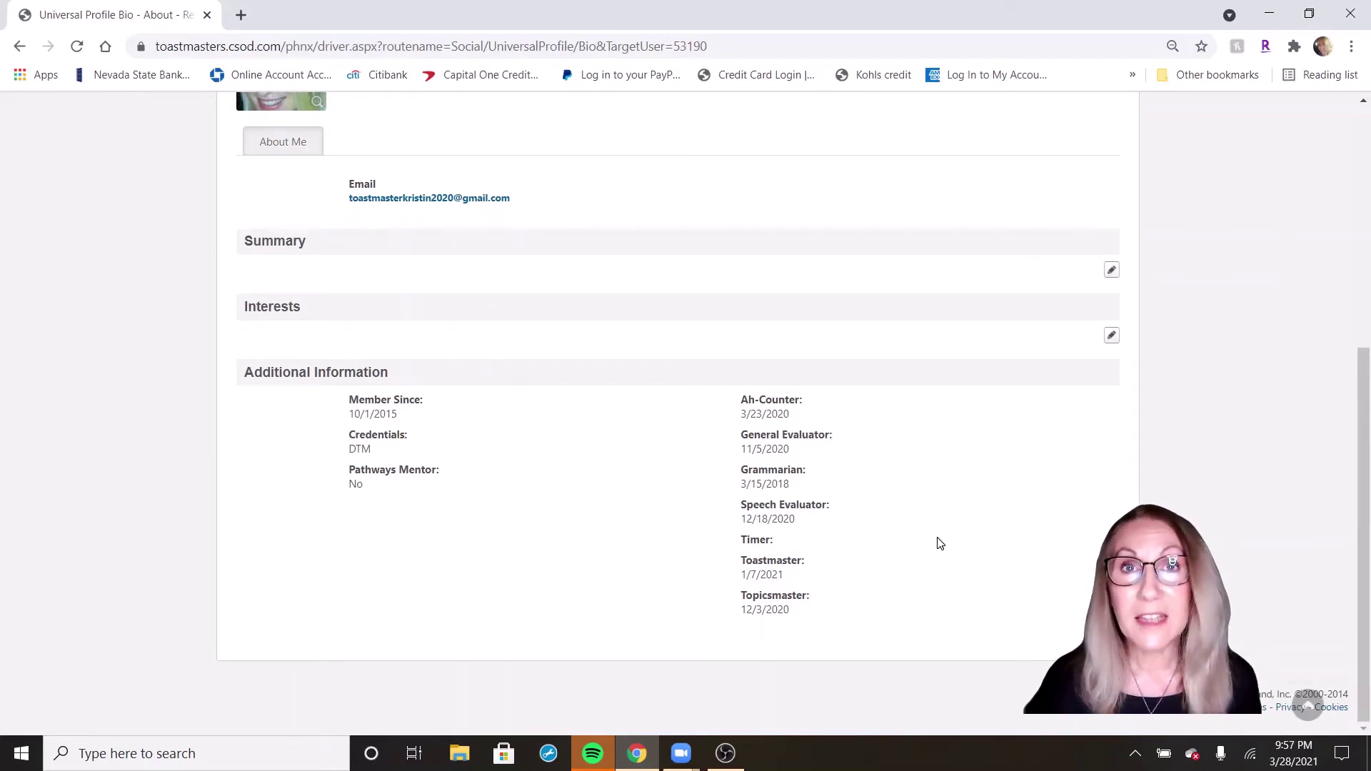
pyautogui.scroll(3, 940, 544)
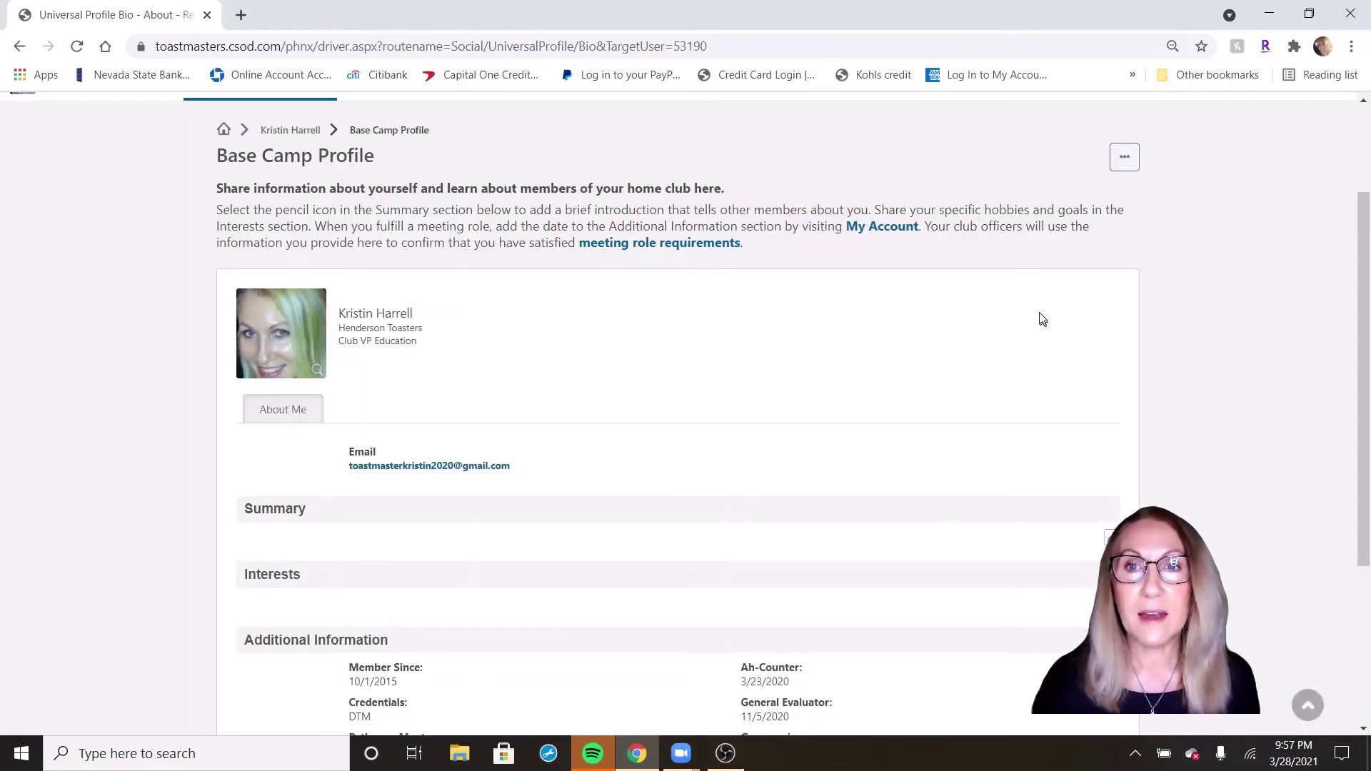
# Step: In My Account preferences, leave photo and time zone unchanged and choose the fourth cursive signature
pyautogui.click(880, 227)
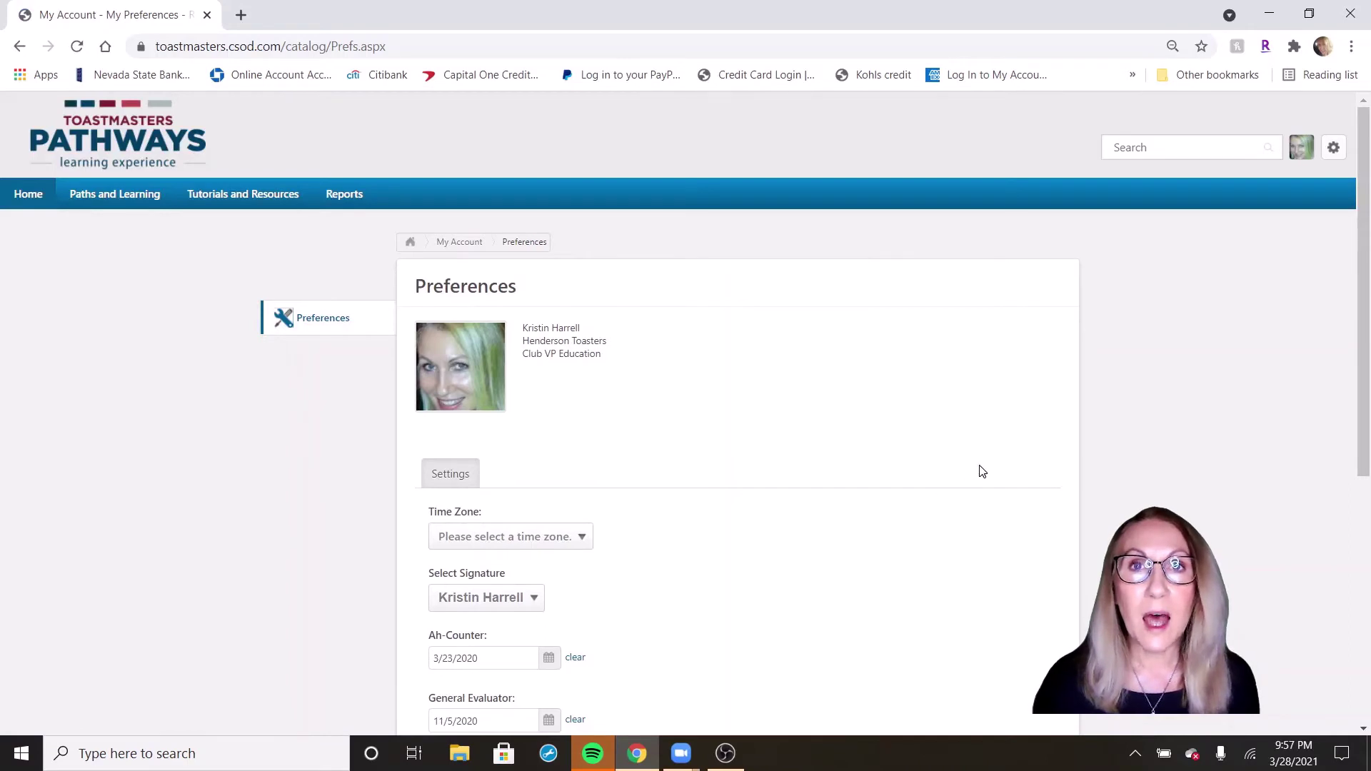
pyautogui.scroll(-1, 979, 468)
pyautogui.scroll(-2, 979, 467)
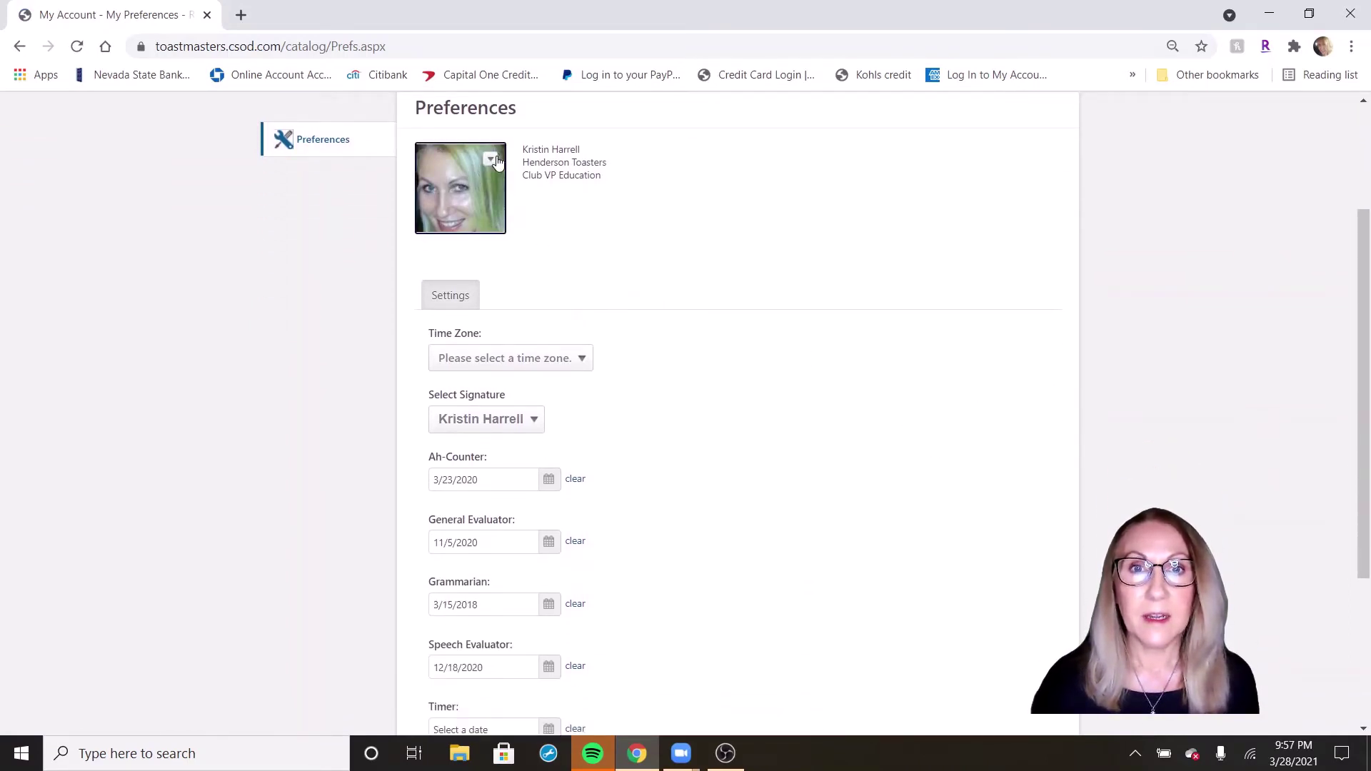
pyautogui.click(491, 162)
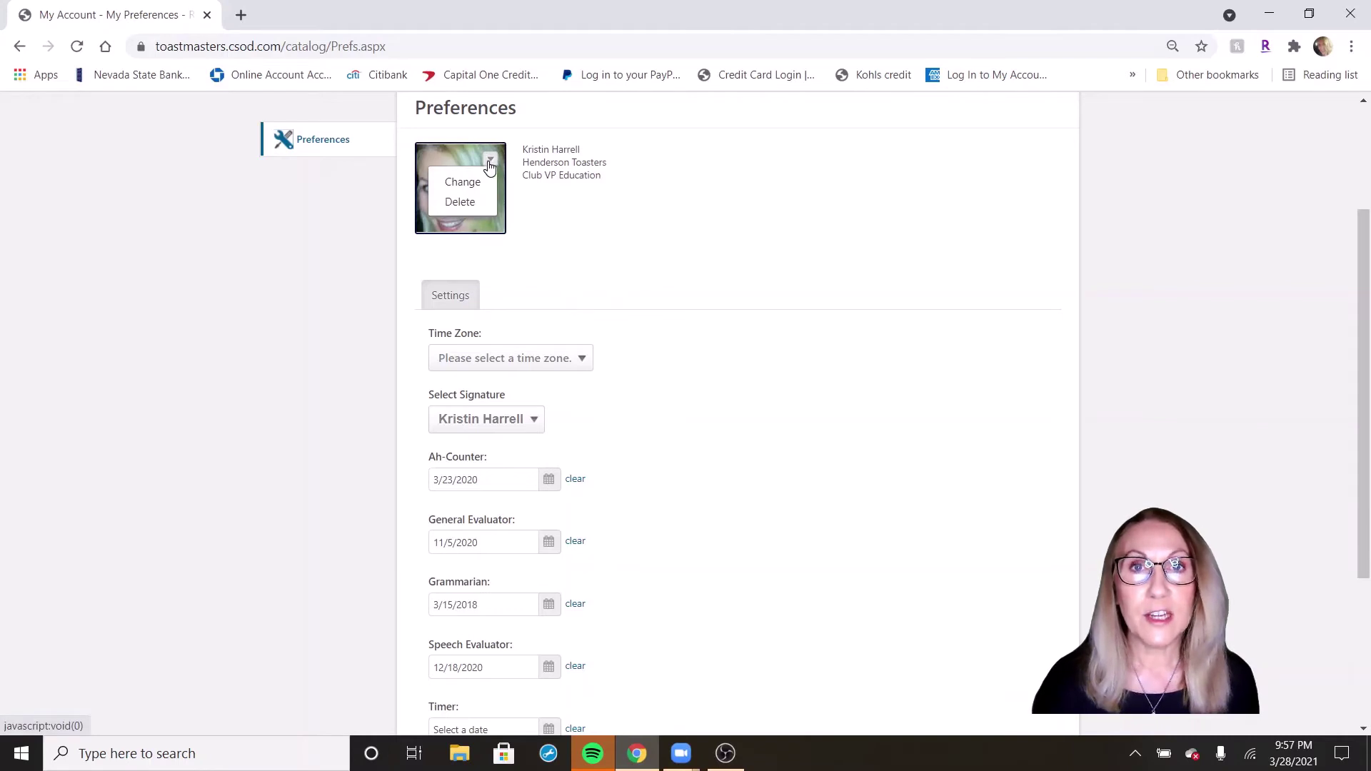
pyautogui.click(490, 163)
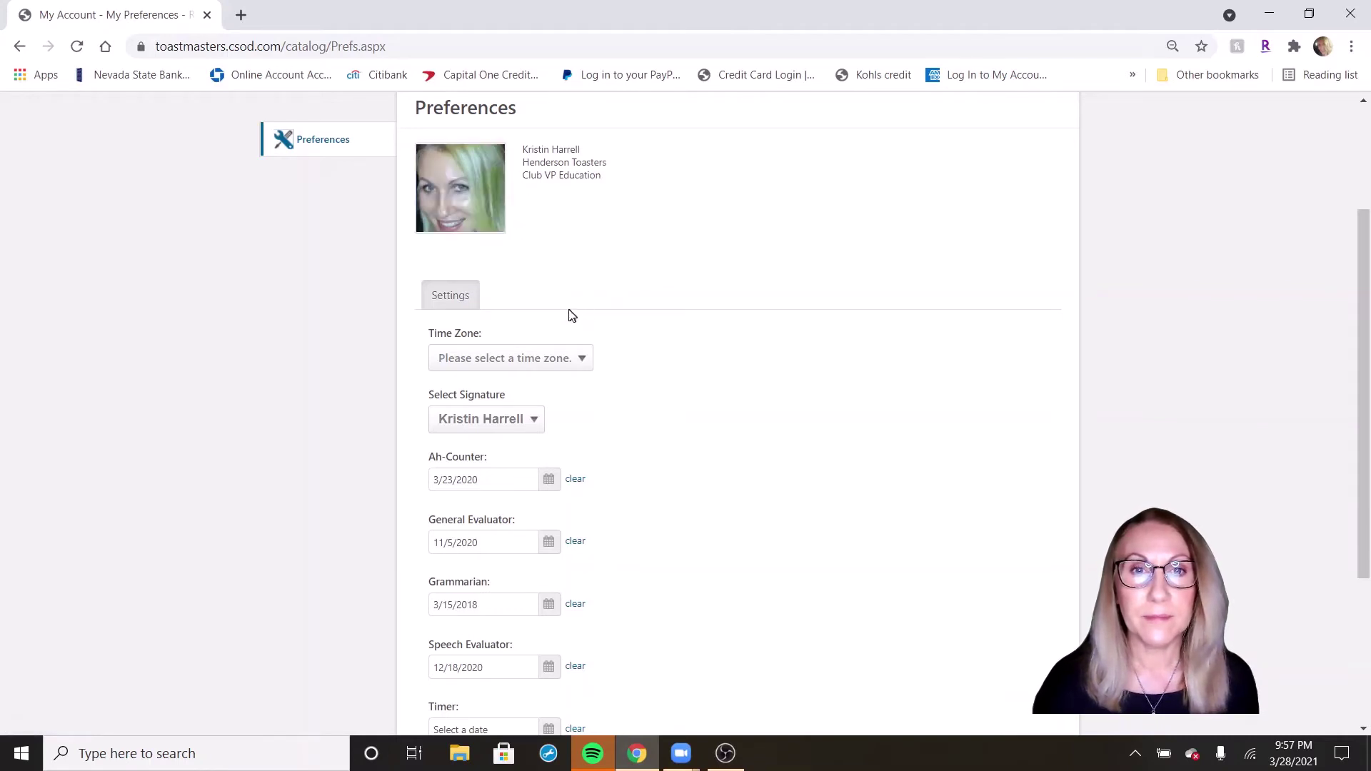
pyautogui.click(585, 358)
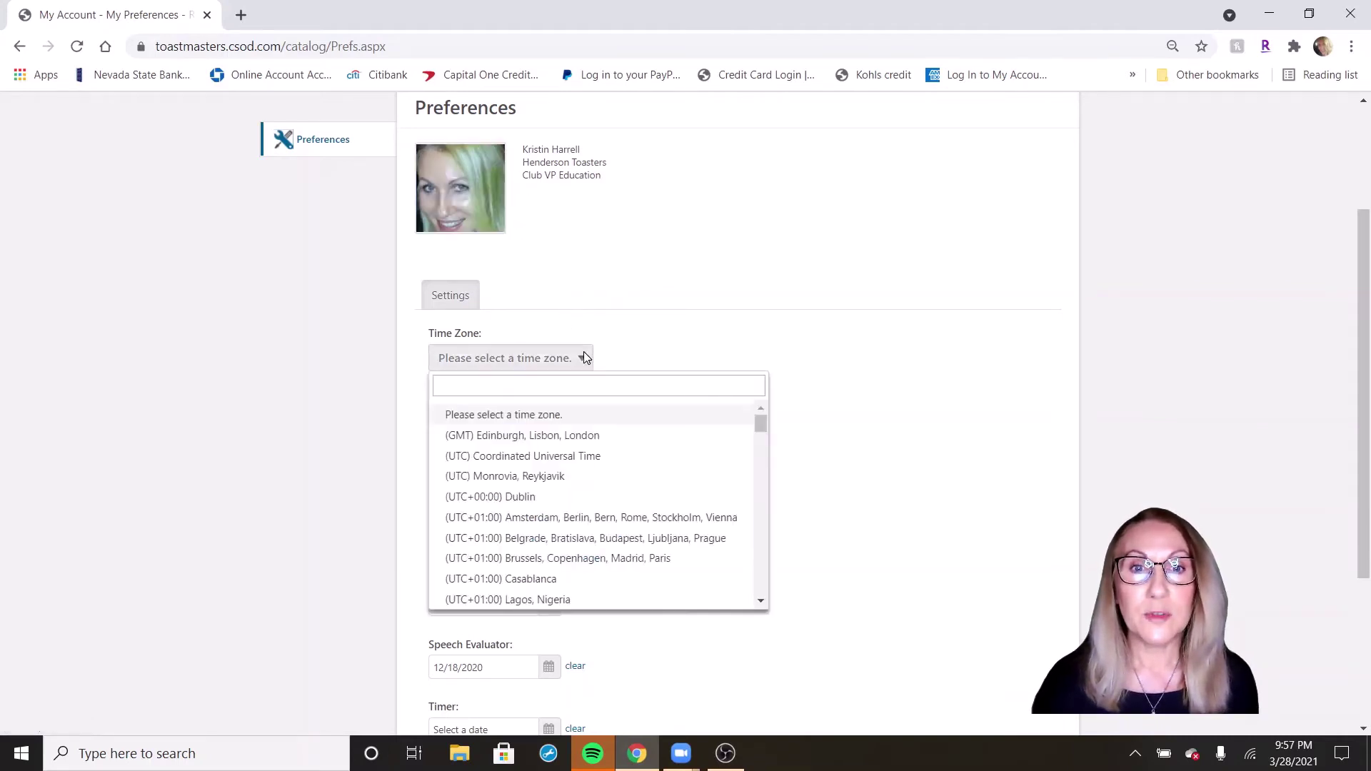
pyautogui.click(614, 414)
pyautogui.click(534, 419)
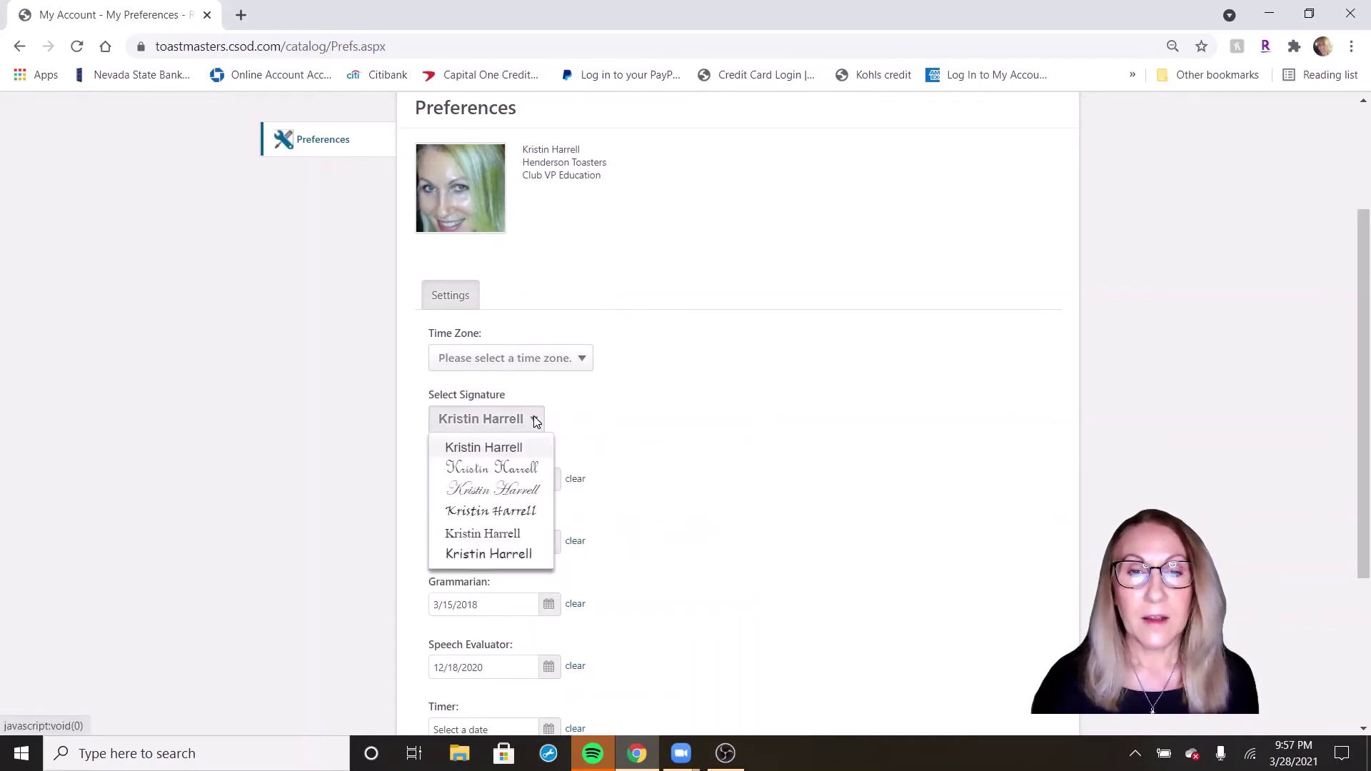
pyautogui.click(483, 512)
# Step: Pick March 4, 2021 as the Timer role date and save the preferences
pyautogui.scroll(-3, 793, 439)
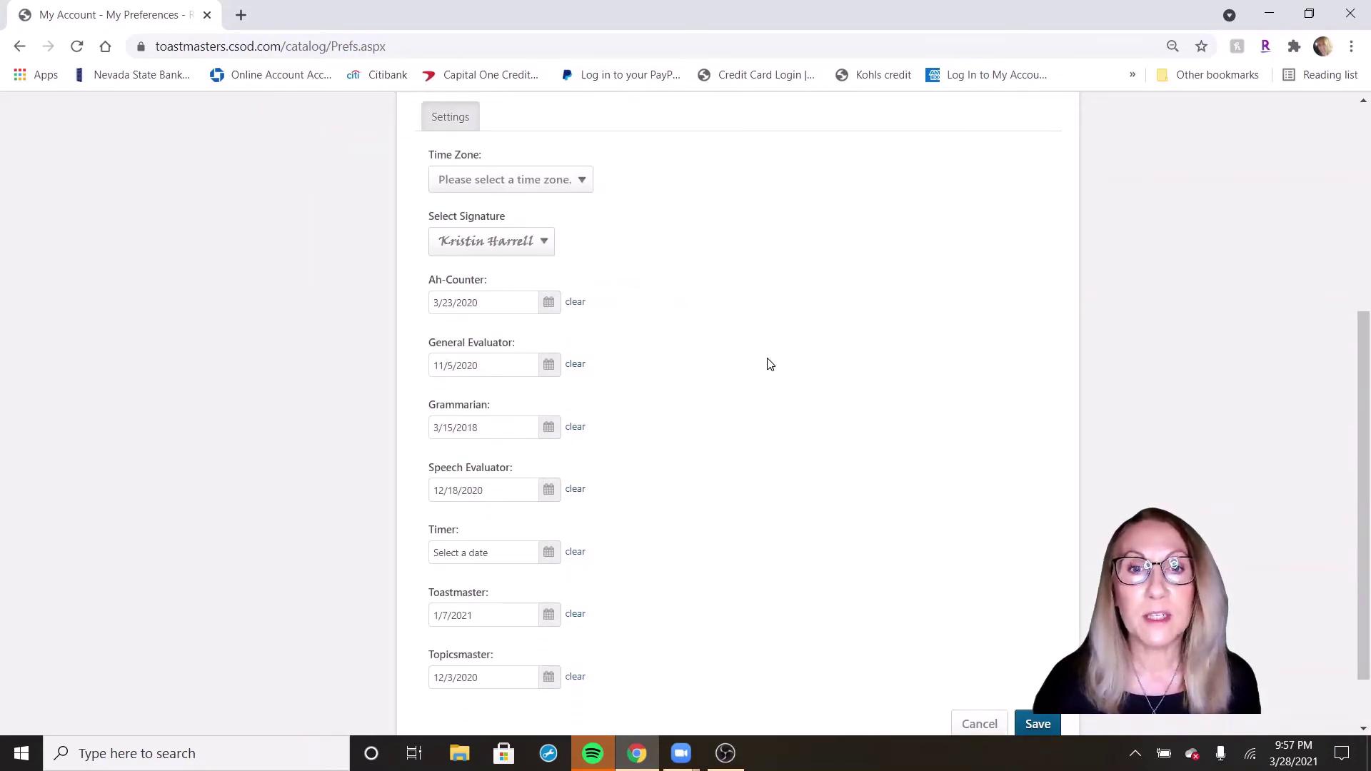
pyautogui.scroll(-1, 769, 364)
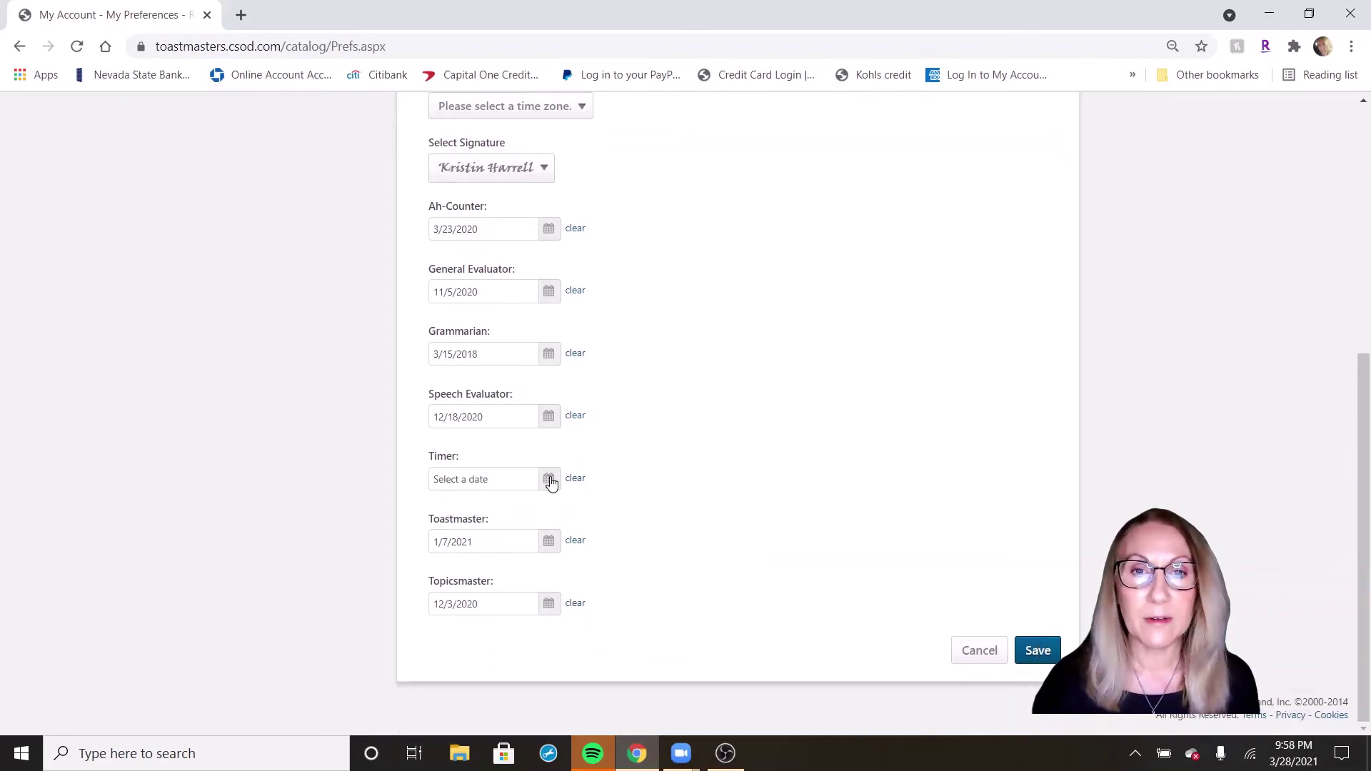
pyautogui.click(551, 484)
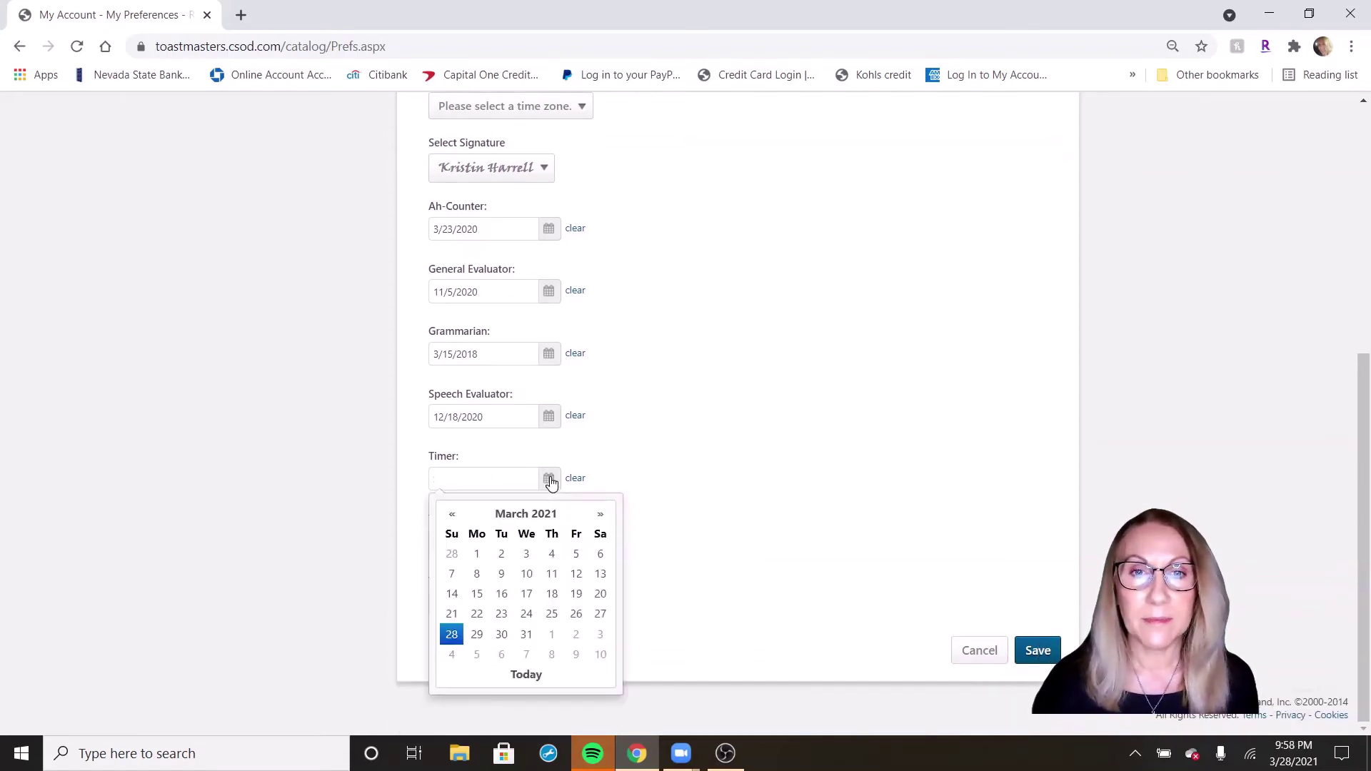
pyautogui.click(552, 556)
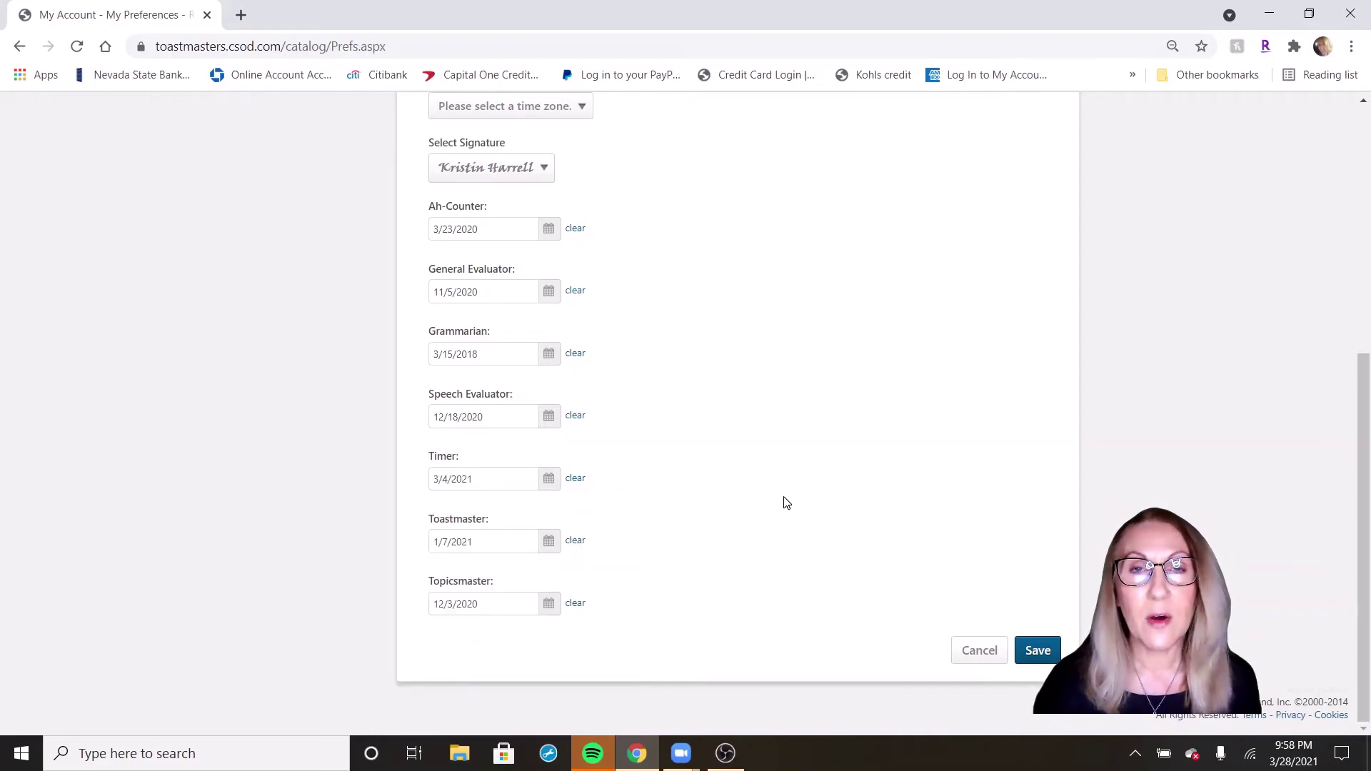
pyautogui.click(1037, 650)
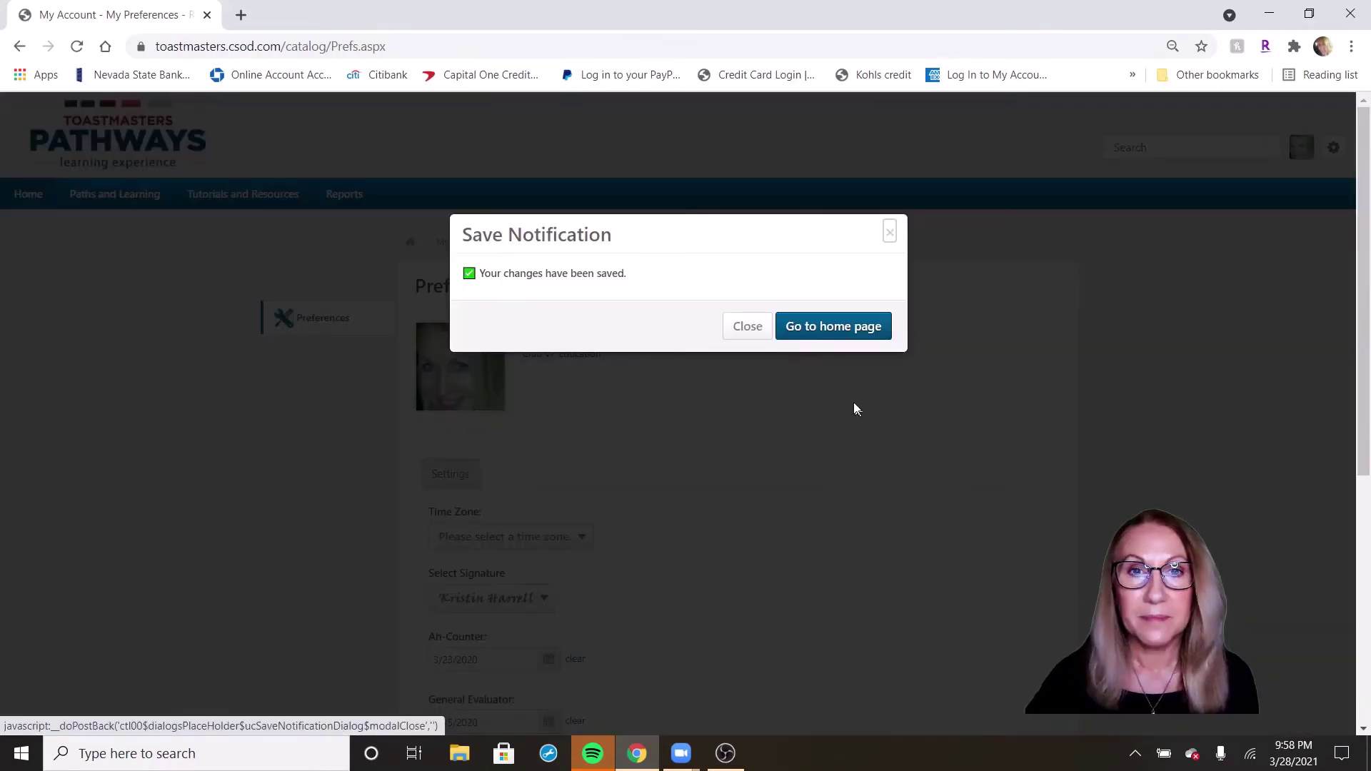
# Step: Choose Go to home page in the Save Notification dialog to return to Base Camp's welcome page
pyautogui.click(826, 337)
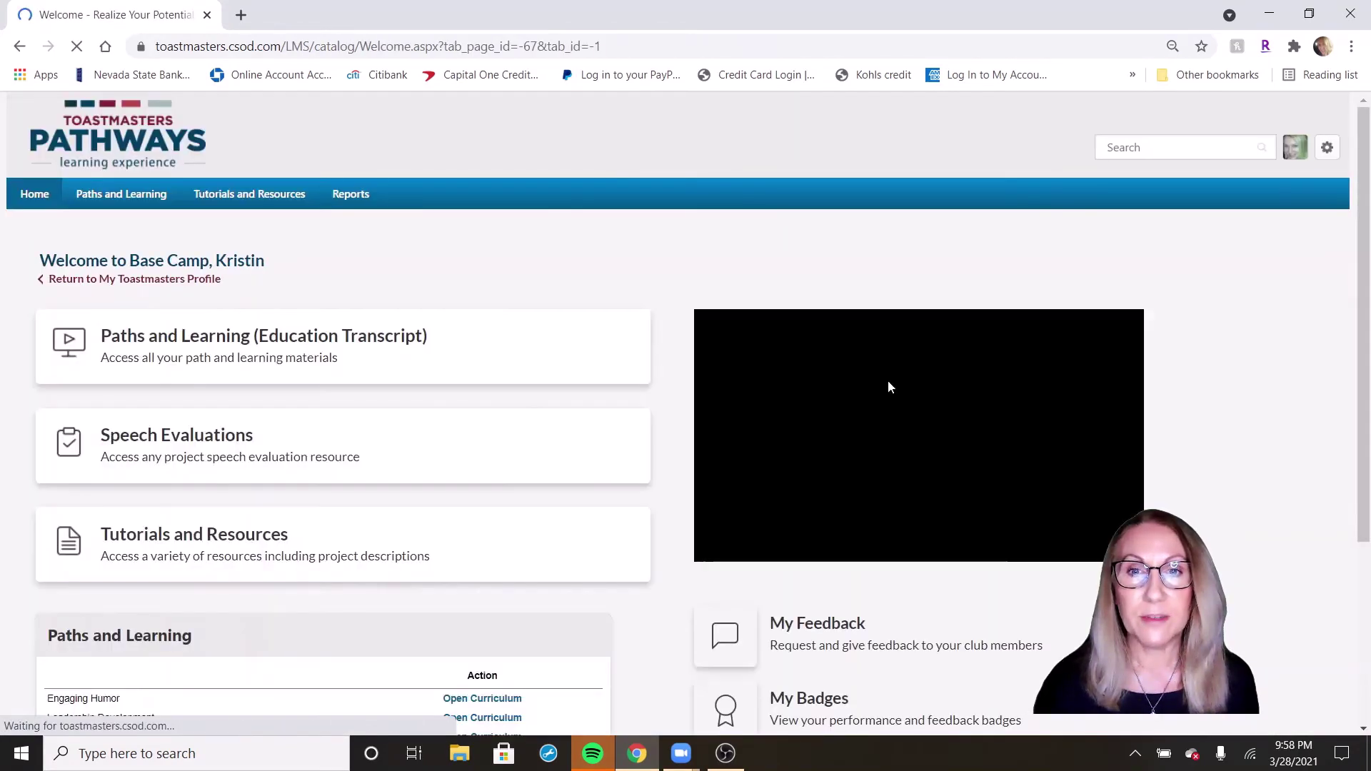